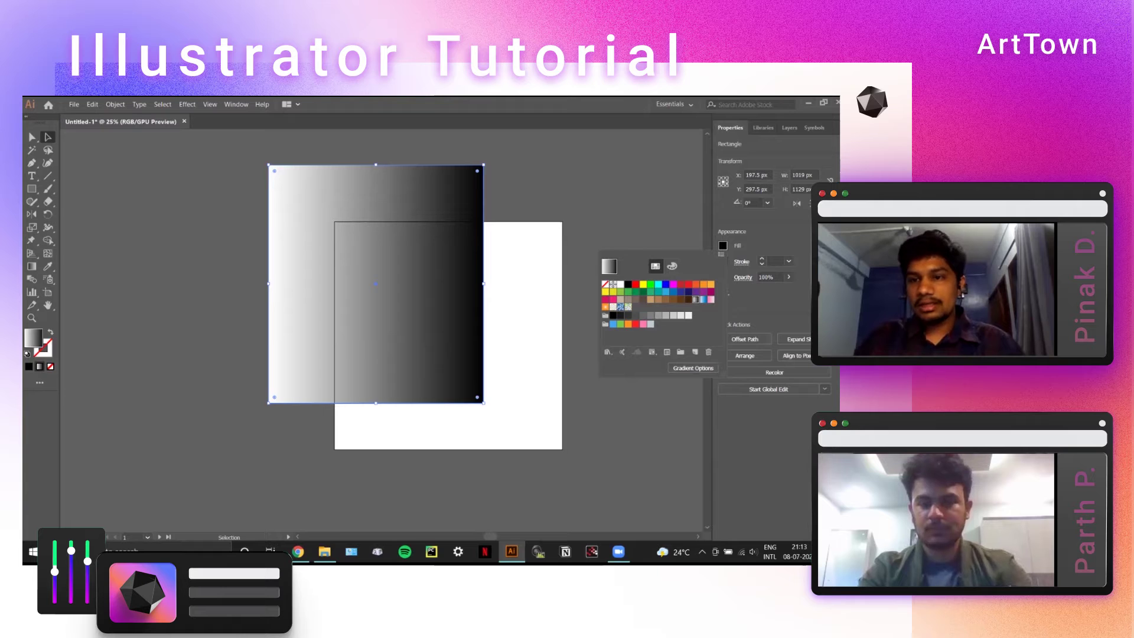
Compare the blue gradient swatch on the rectangle, return to the white-to-black one, and open its gradient options beside the artwork
left_click(703, 300)
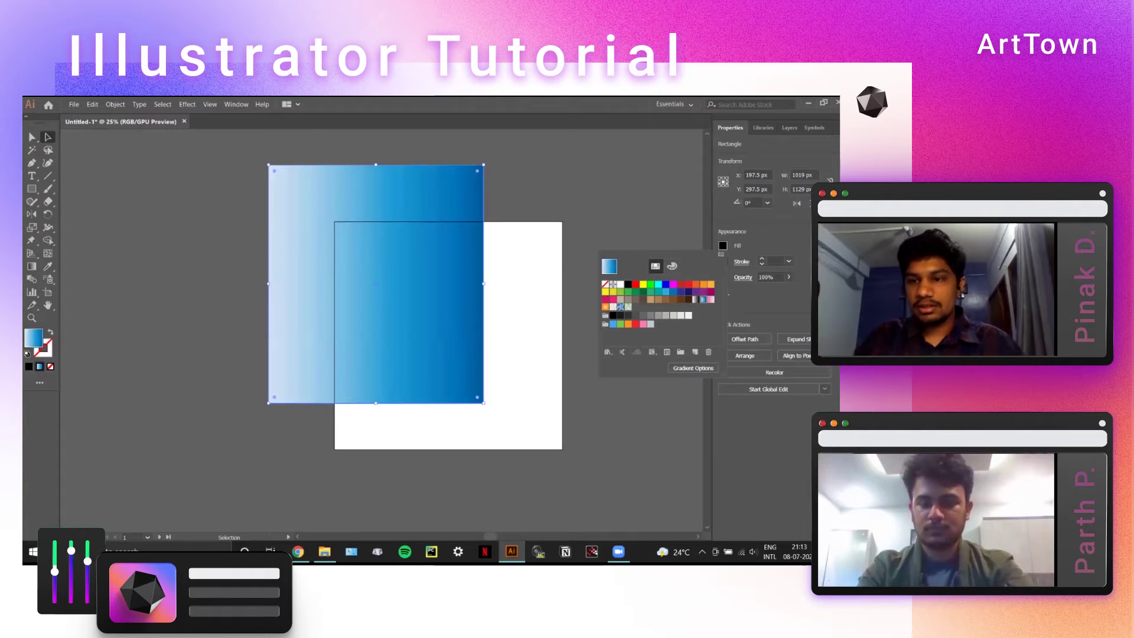
left_click(697, 299)
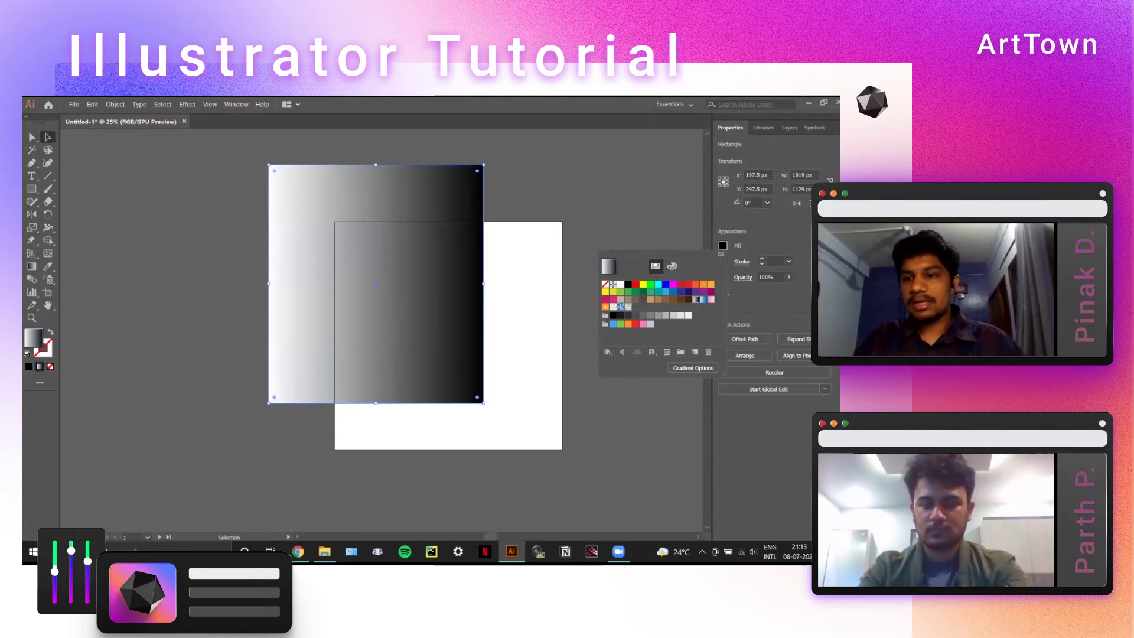
left_click(684, 369)
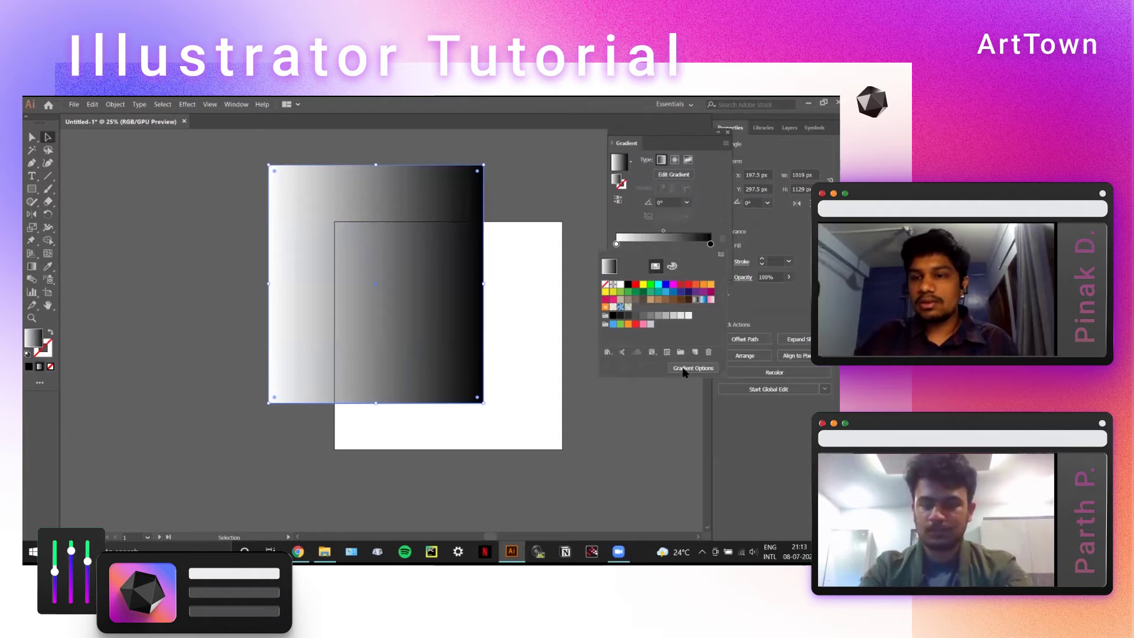
left_click(681, 147)
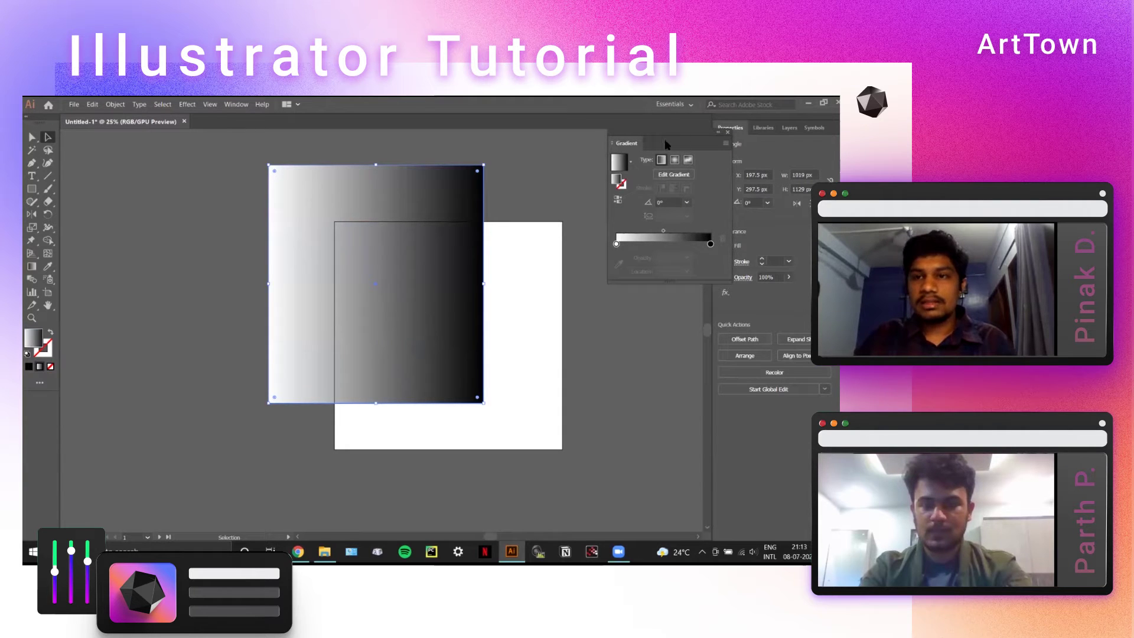
left_click_drag(677, 143, 182, 161)
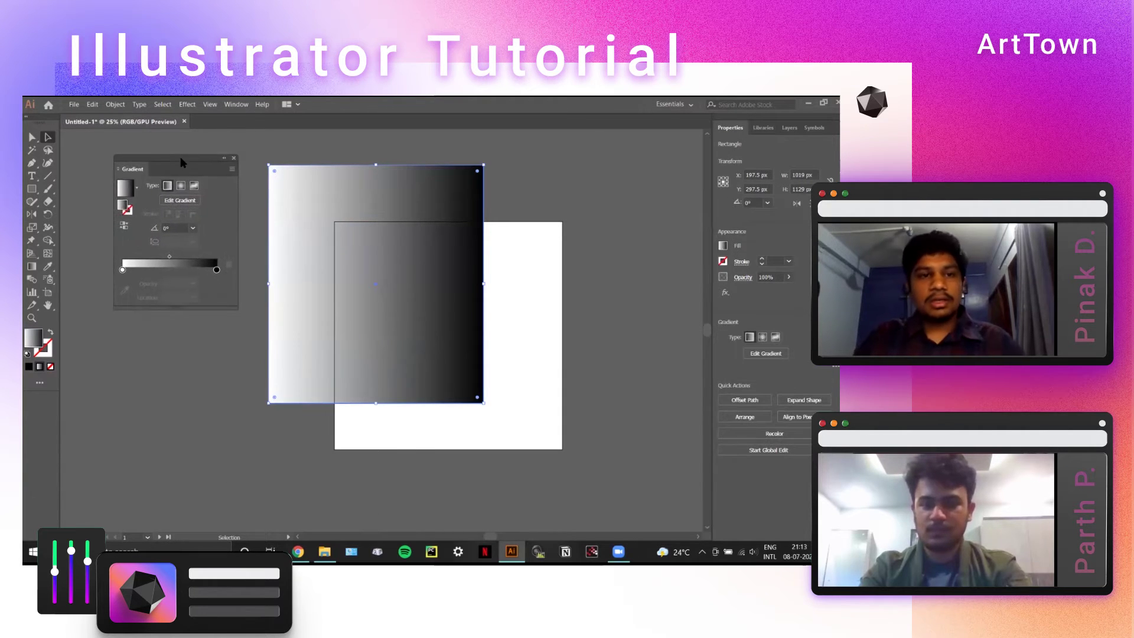
Recolour the white starting stop of the rectangle's gradient to deep pink and set that stop's opacity to 70%
left_click(216, 269)
left_click(123, 270)
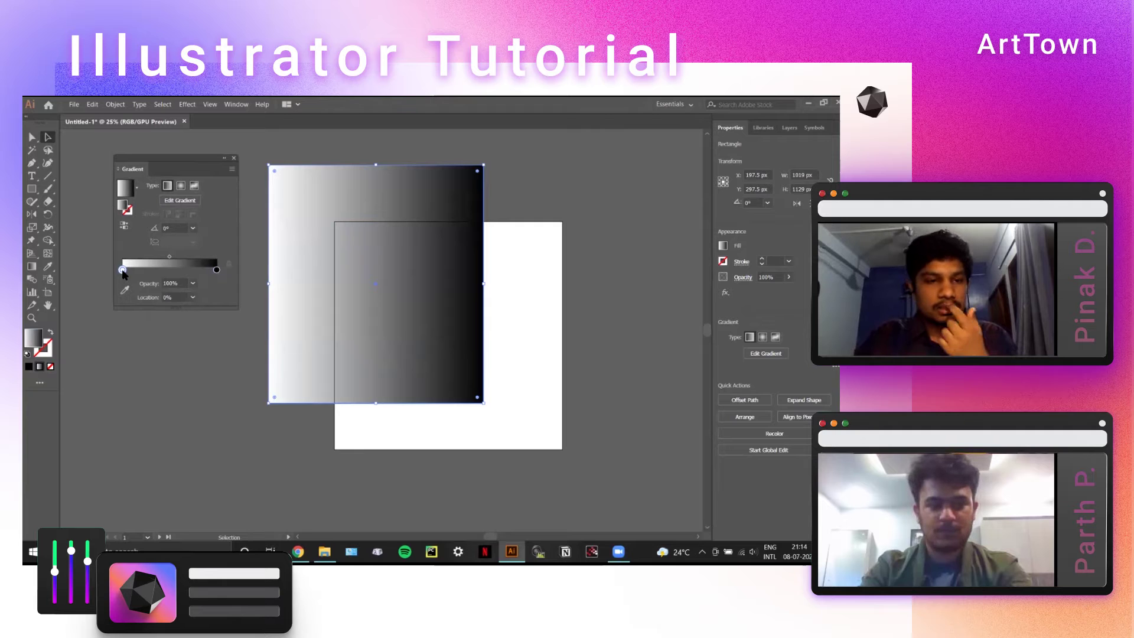
double_click(122, 270)
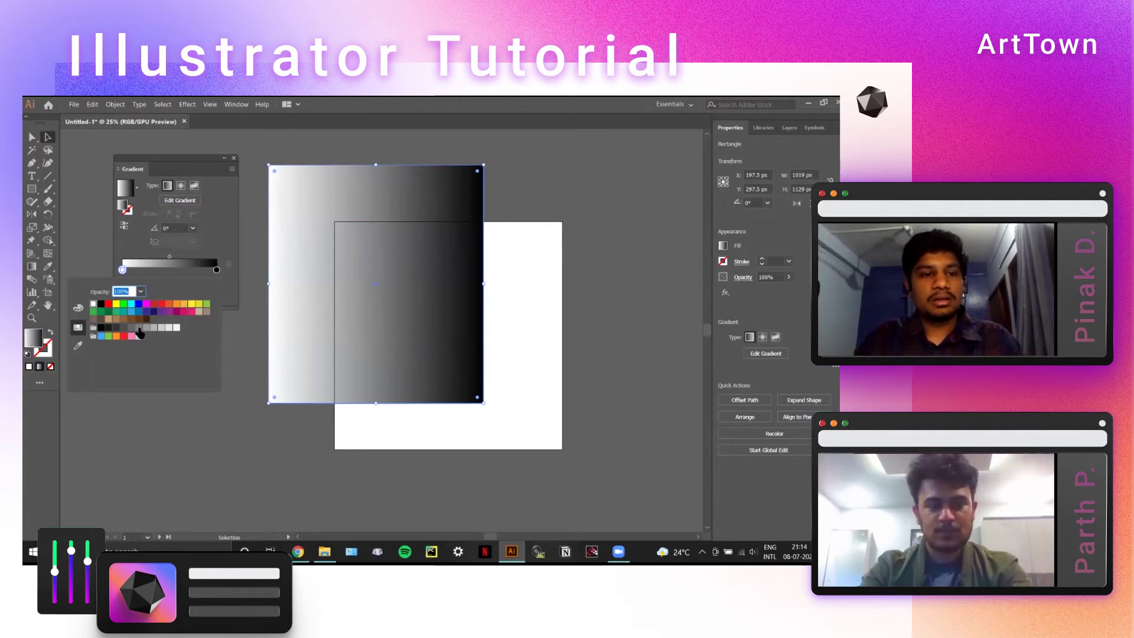
left_click(137, 332)
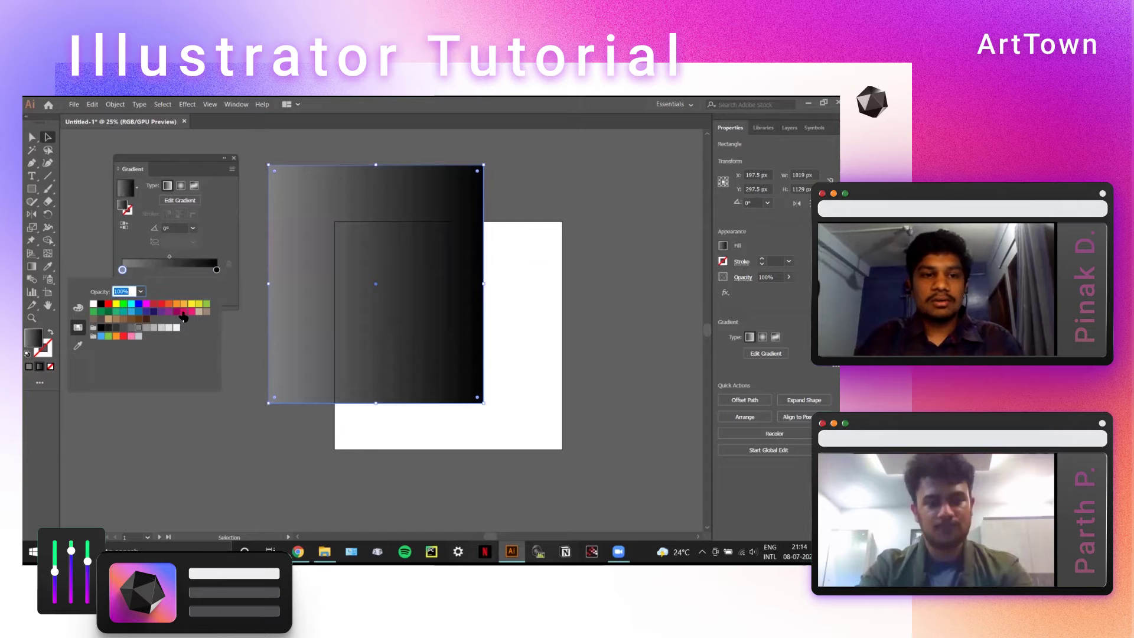
left_click(183, 313)
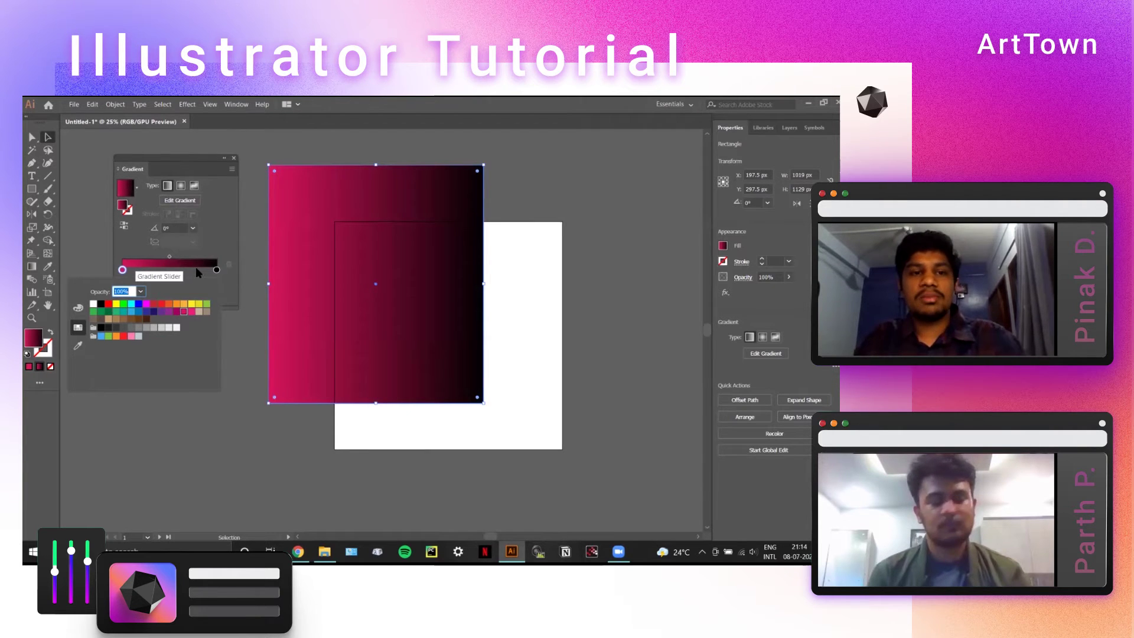
left_click(222, 223)
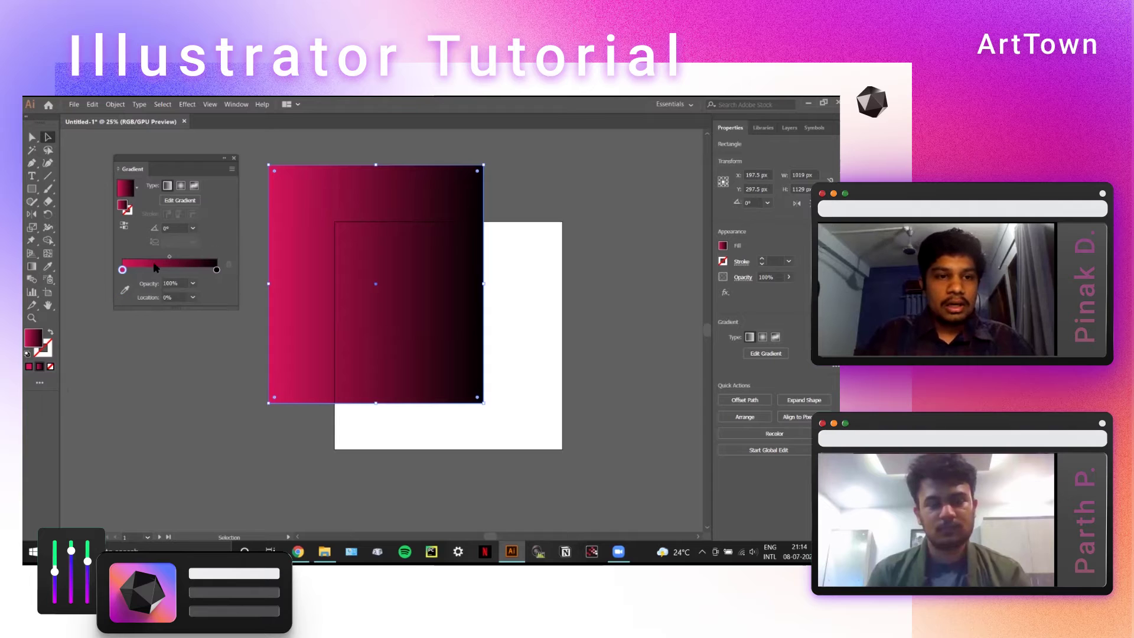
left_click(193, 284)
left_click(218, 380)
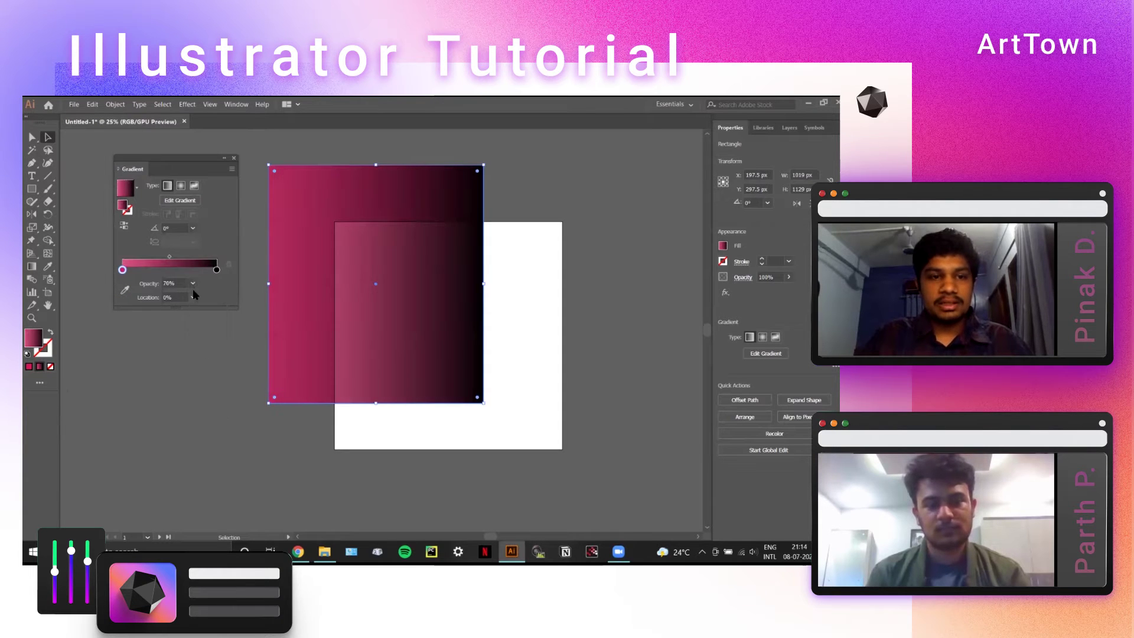
Move the gradient rectangle over the first artboard and resize its height to 1080 px to match the artboard edges
left_click_drag(417, 309, 423, 374)
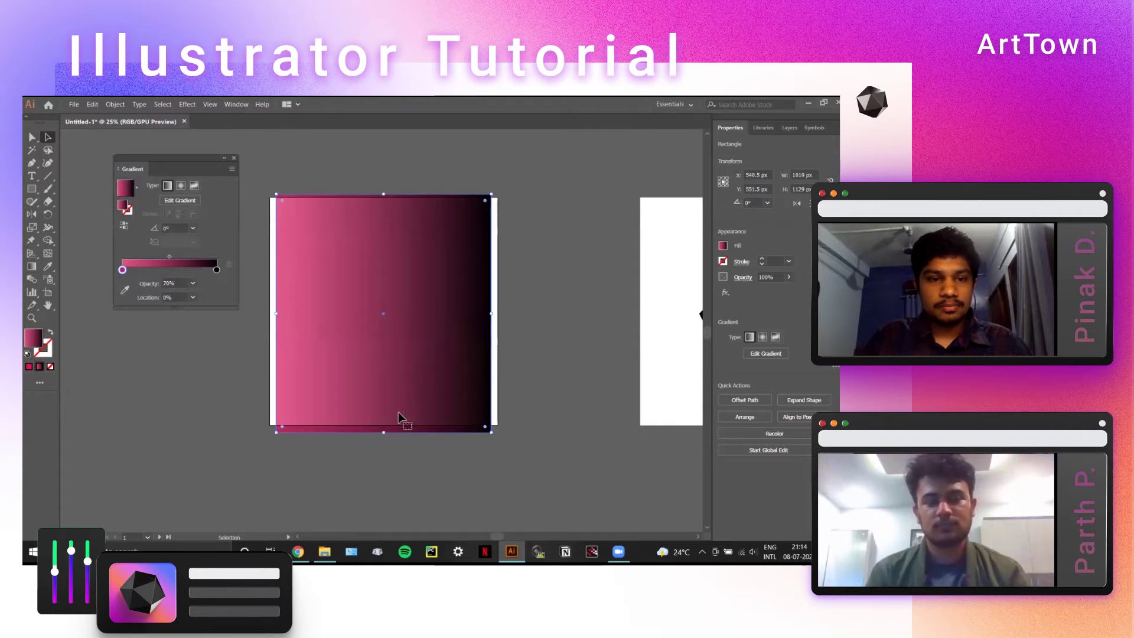
left_click_drag(383, 432, 383, 425)
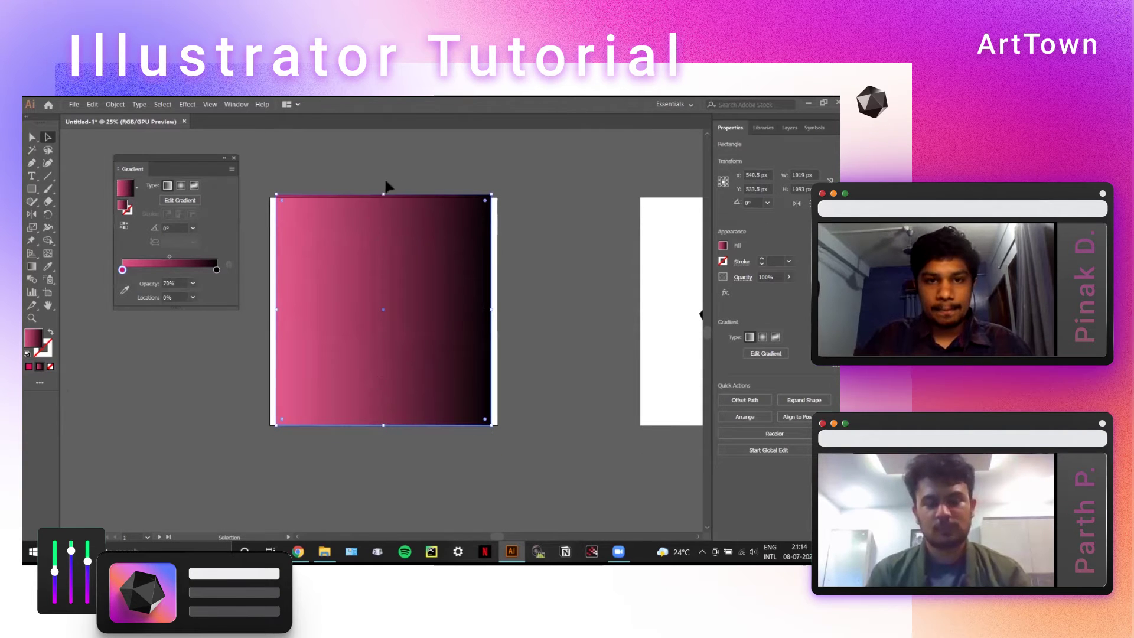
left_click_drag(385, 195, 385, 198)
Add a stop near the middle of the pink-to-black gradient and colour it orange
left_click(217, 269)
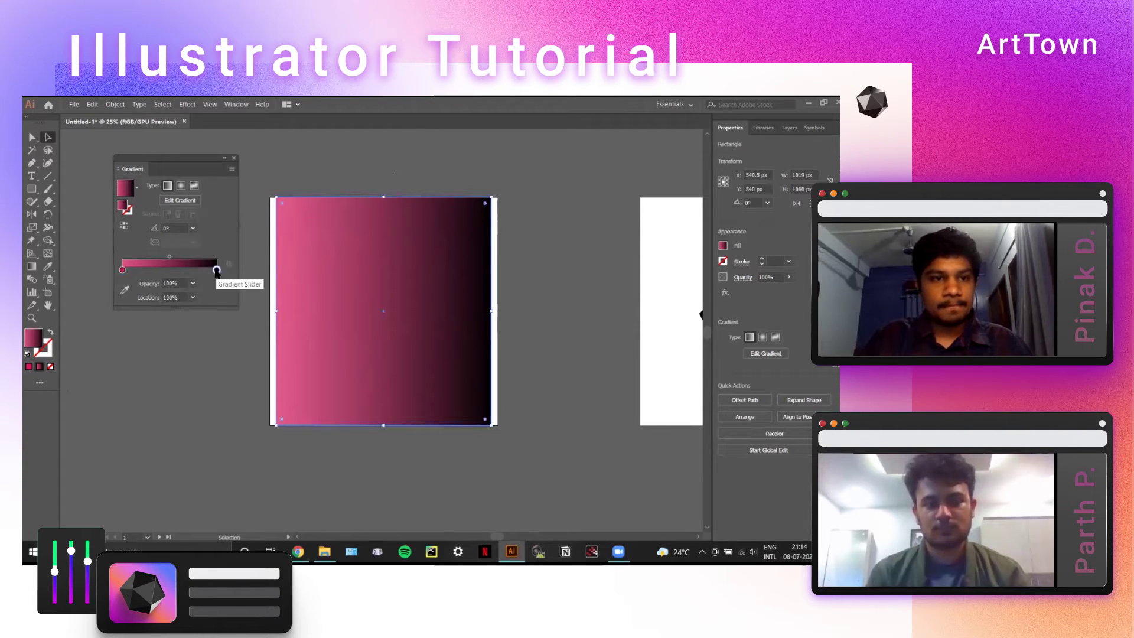
left_click_drag(201, 157, 206, 149)
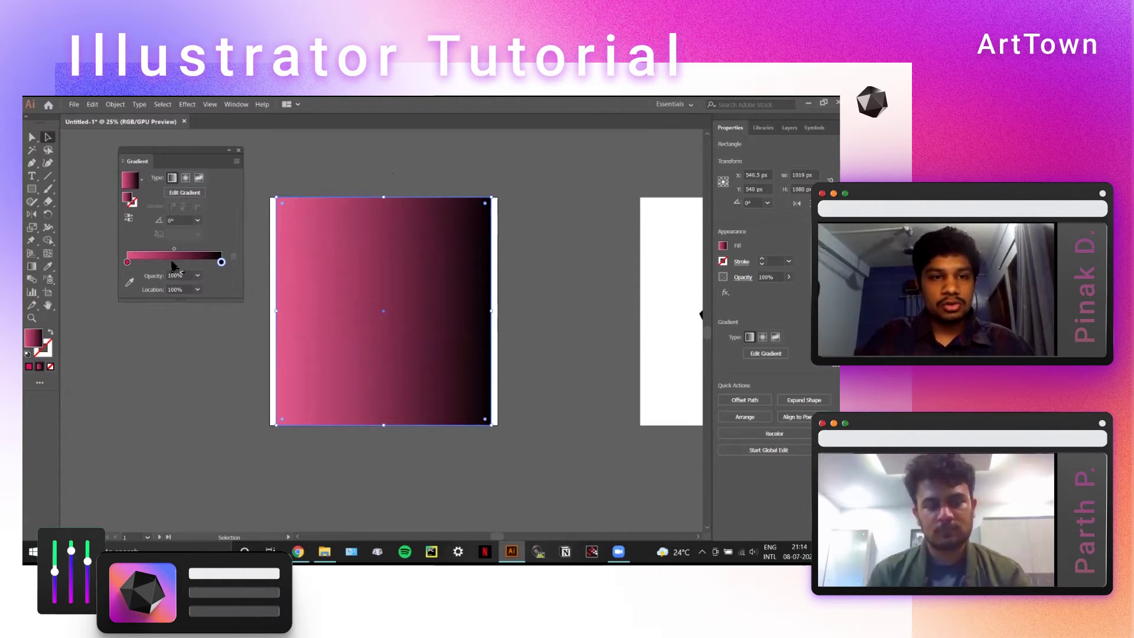
left_click(173, 261)
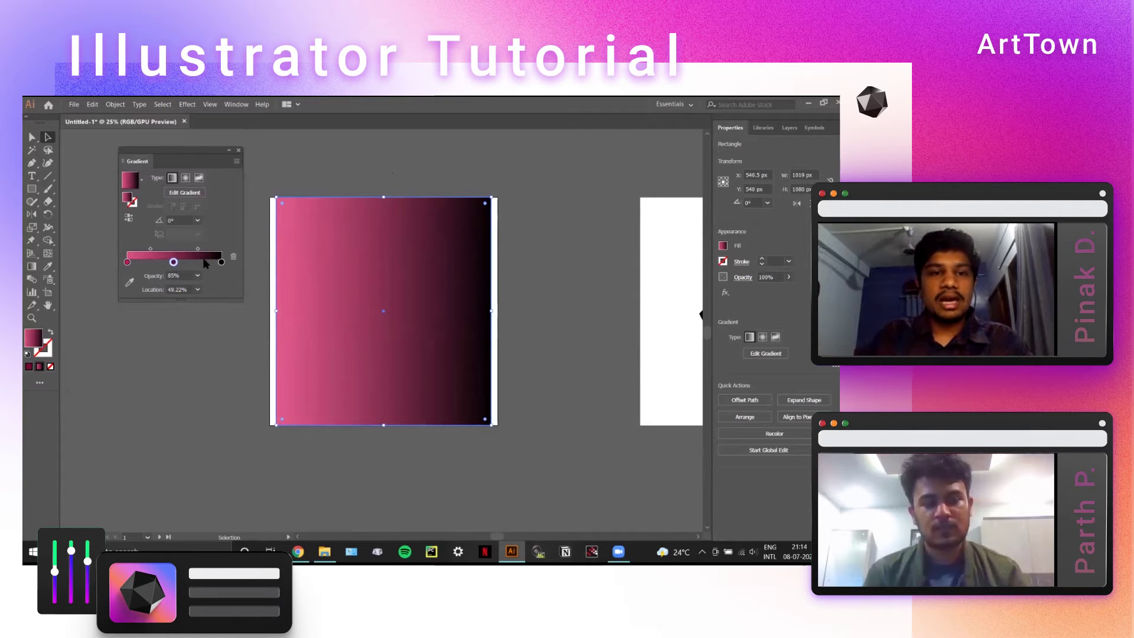
double_click(173, 261)
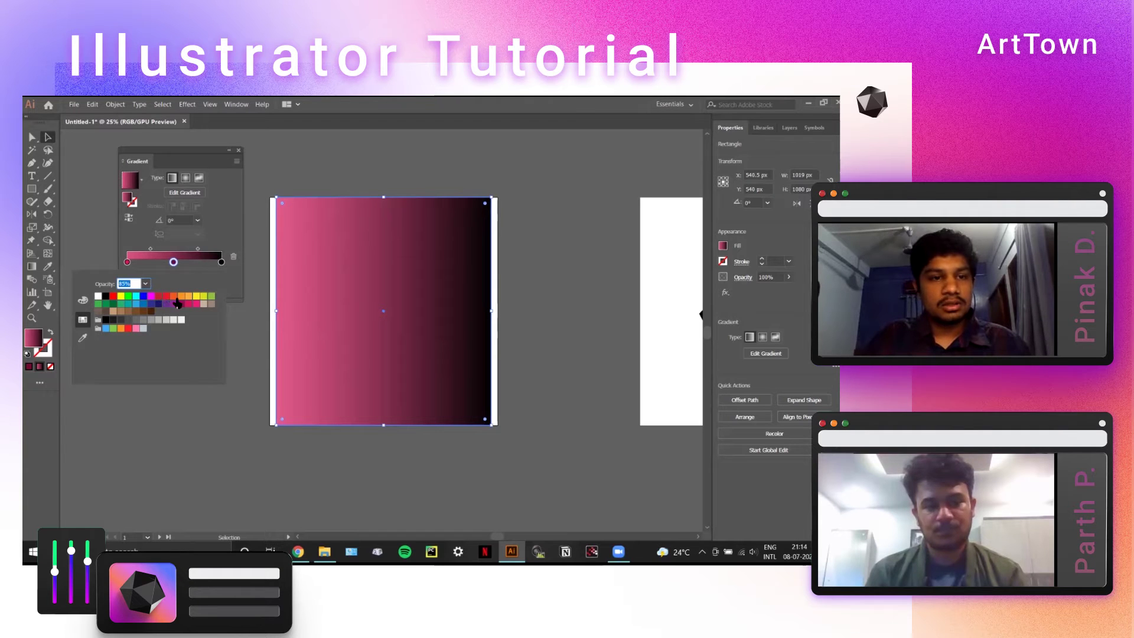
left_click(179, 297)
Change the black end stop of the gradient to dark purple after trying pink
left_click(222, 262)
double_click(222, 262)
left_click(196, 303)
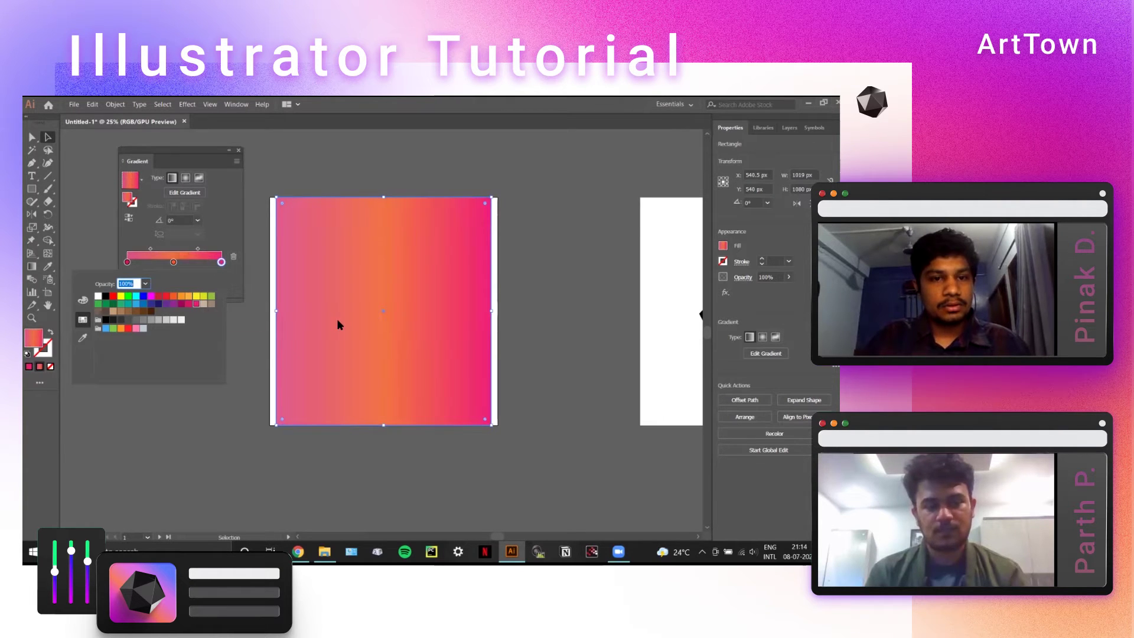
left_click(166, 305)
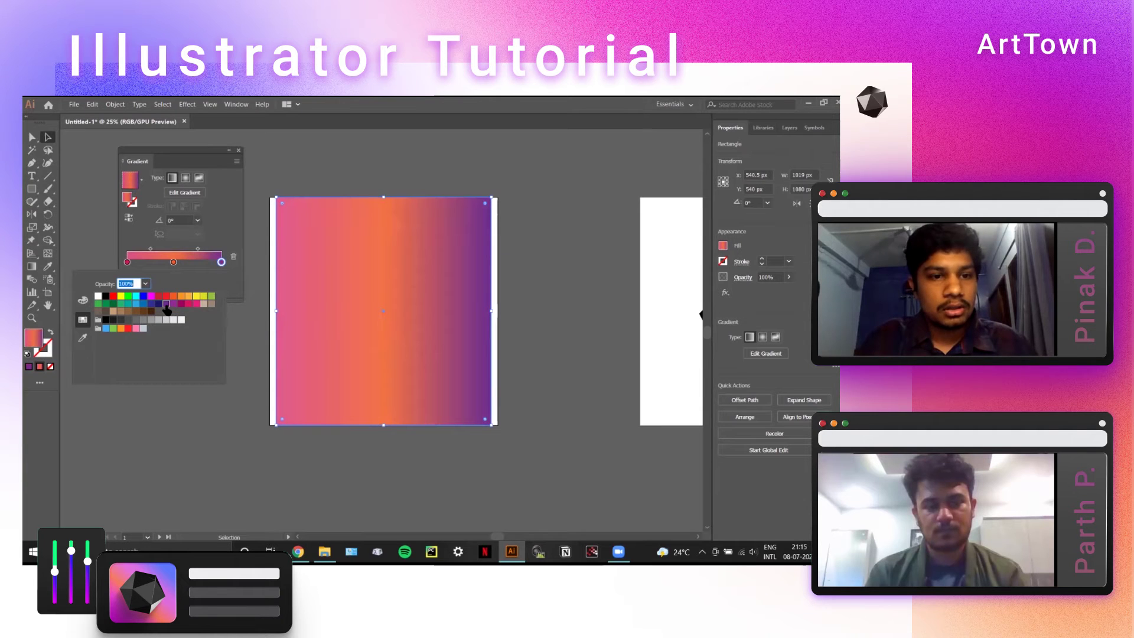
Shift the orange stop towards the pink end, adjust the colour midpoints, and reverse the gradient's direction
left_click(174, 263)
left_click_drag(174, 262, 150, 264)
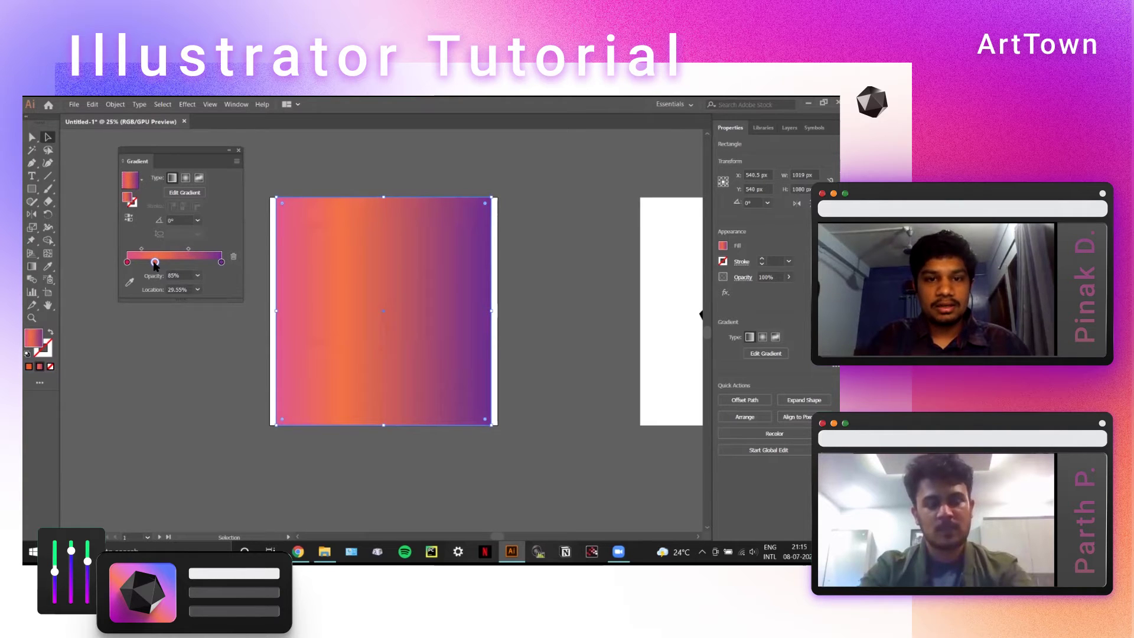
left_click(188, 250)
left_click_drag(207, 249, 196, 249)
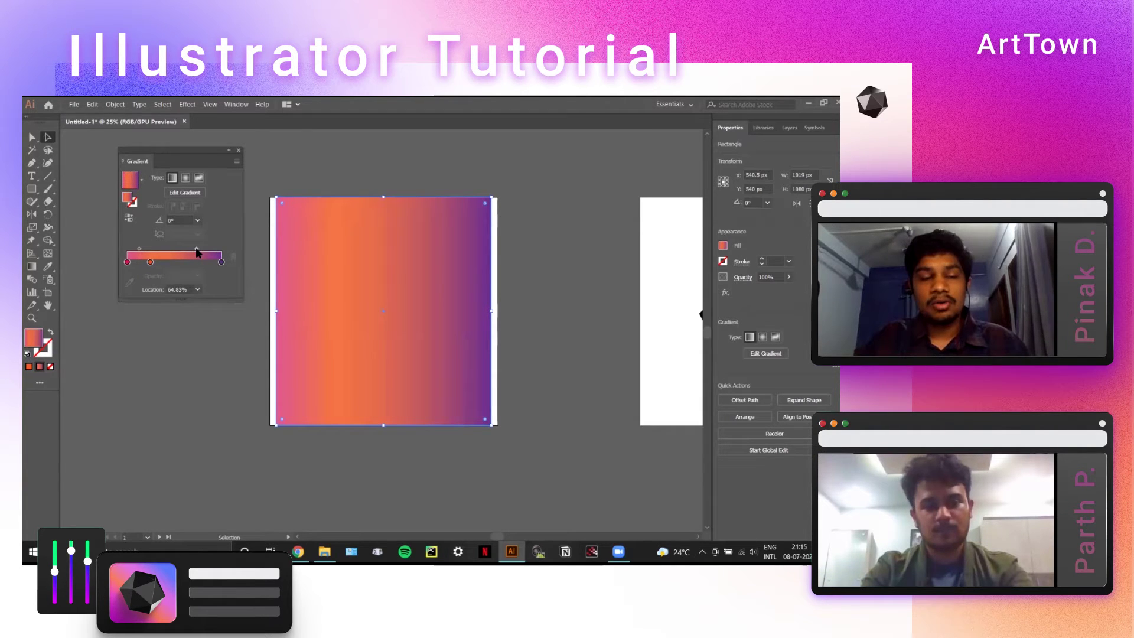
left_click_drag(197, 249, 212, 249)
left_click_drag(138, 250, 130, 252)
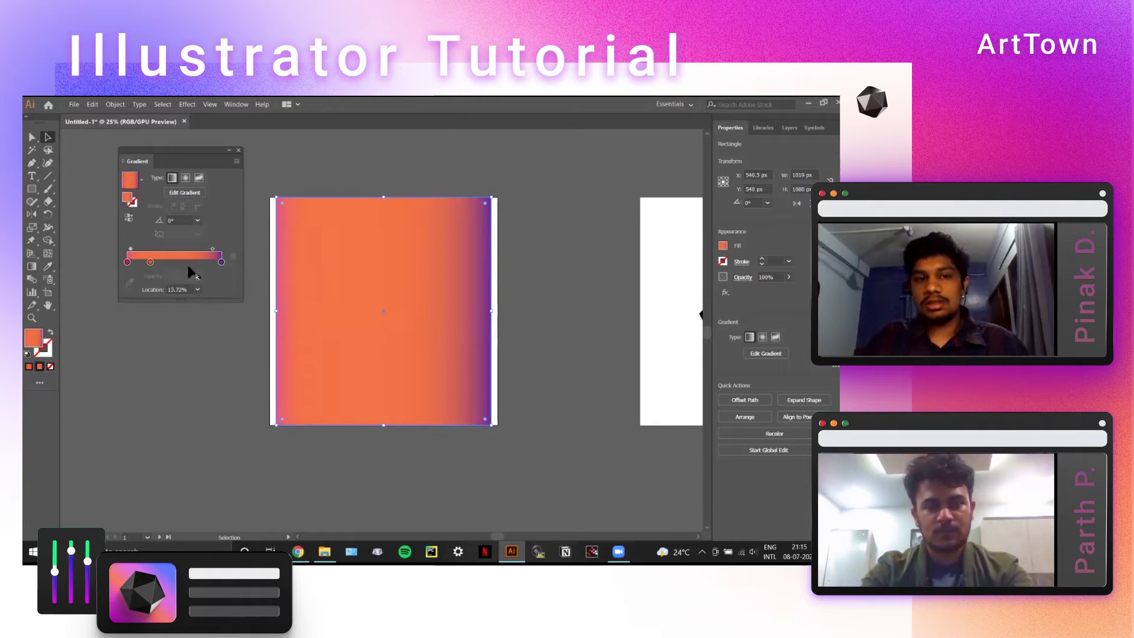
left_click_drag(131, 251, 139, 253)
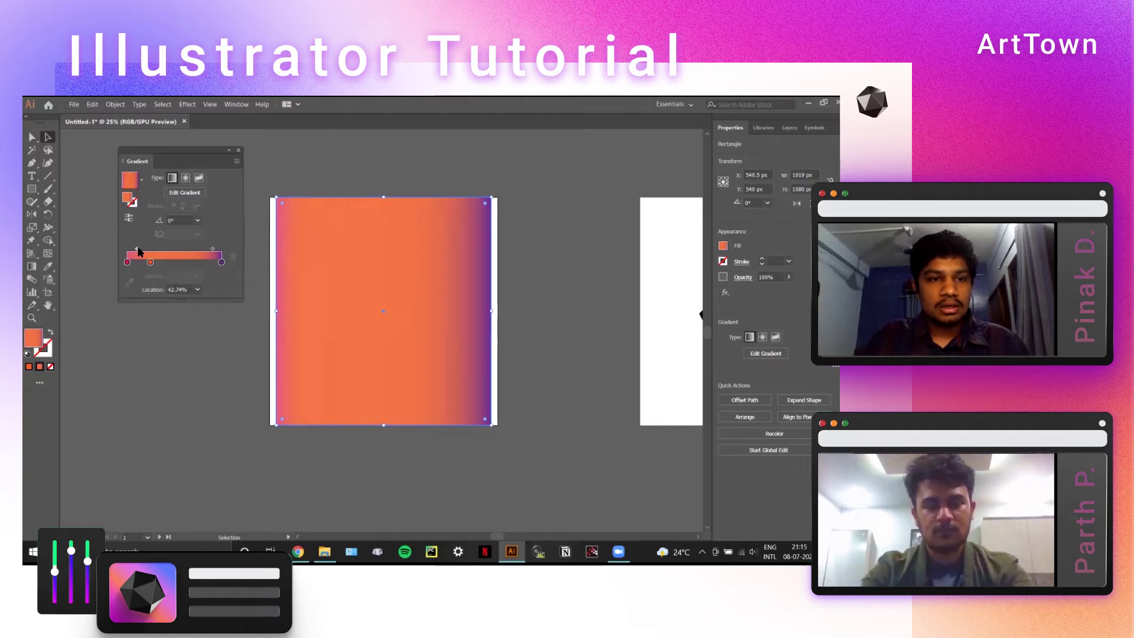
mouse_move(214, 250)
left_mouse_down()
mouse_move(157, 261)
mouse_move(195, 249)
left_mouse_up()
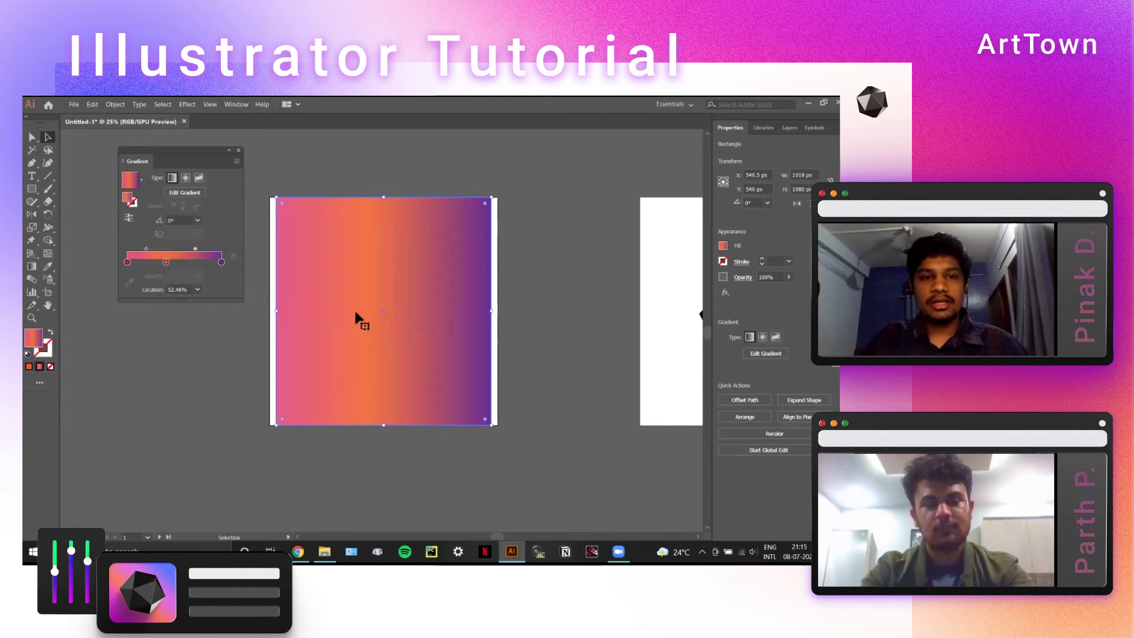
left_click(128, 220)
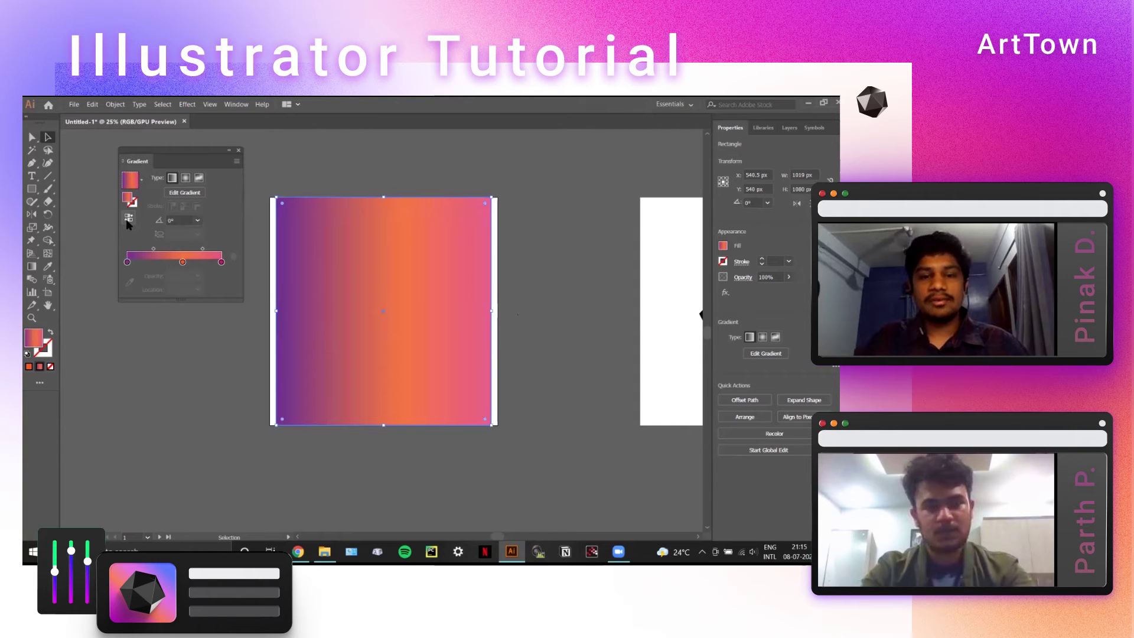
Make the gradient radial and redraw it from the rectangle's upper-left area towards the lower right at -56.9°
left_click(185, 179)
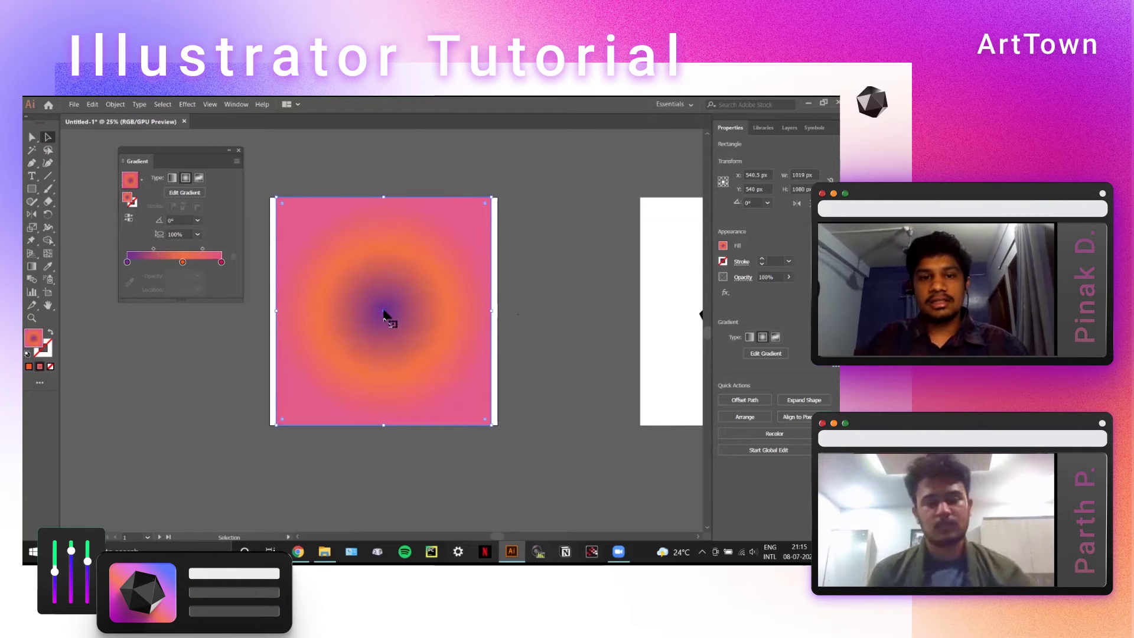
left_click(34, 271)
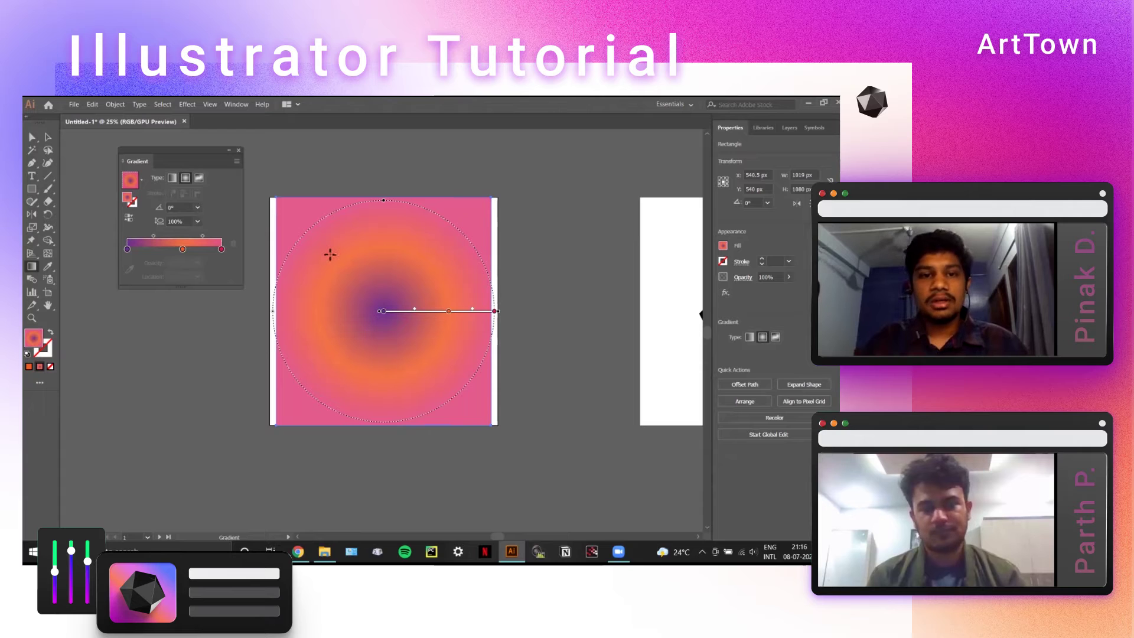
left_click_drag(330, 255, 410, 376)
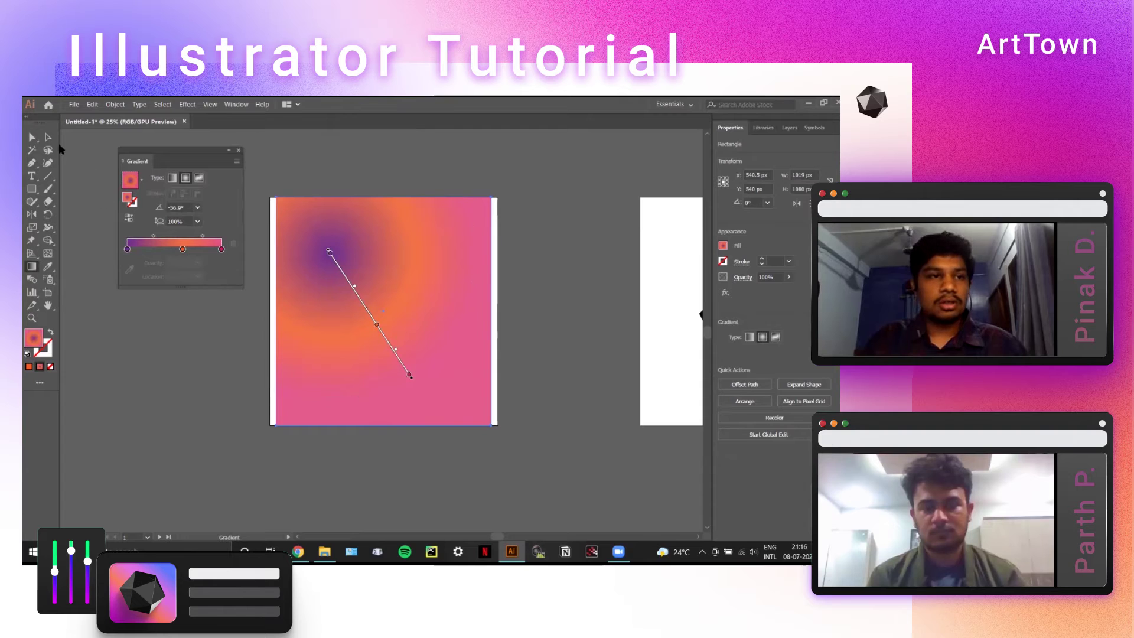
left_click(47, 137)
left_click_drag(460, 293, 408, 253)
left_click(532, 349)
left_click_drag(334, 240, 387, 272)
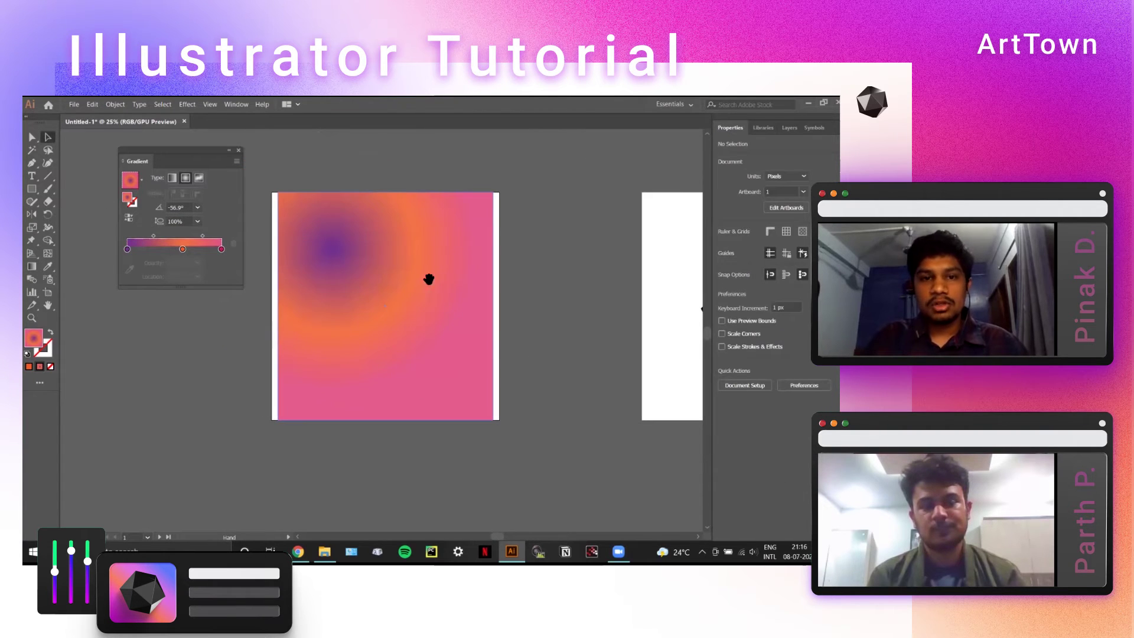
left_click(399, 306)
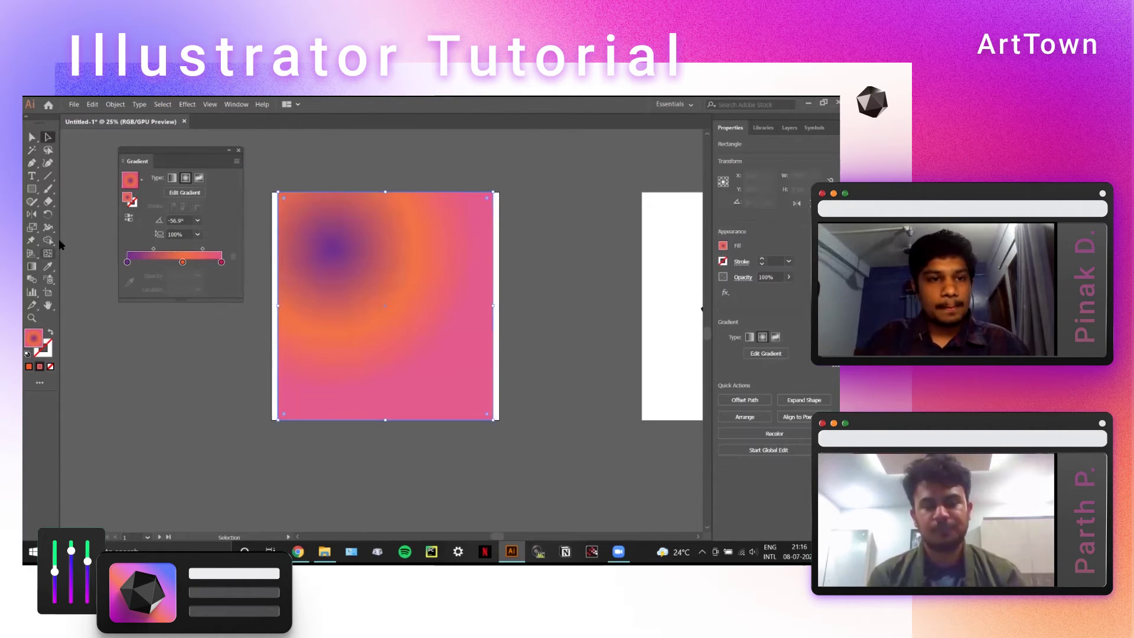
Switch the gradient to linear and redraw it vertically from the rectangle's bottom edge to its top edge
left_click(172, 179)
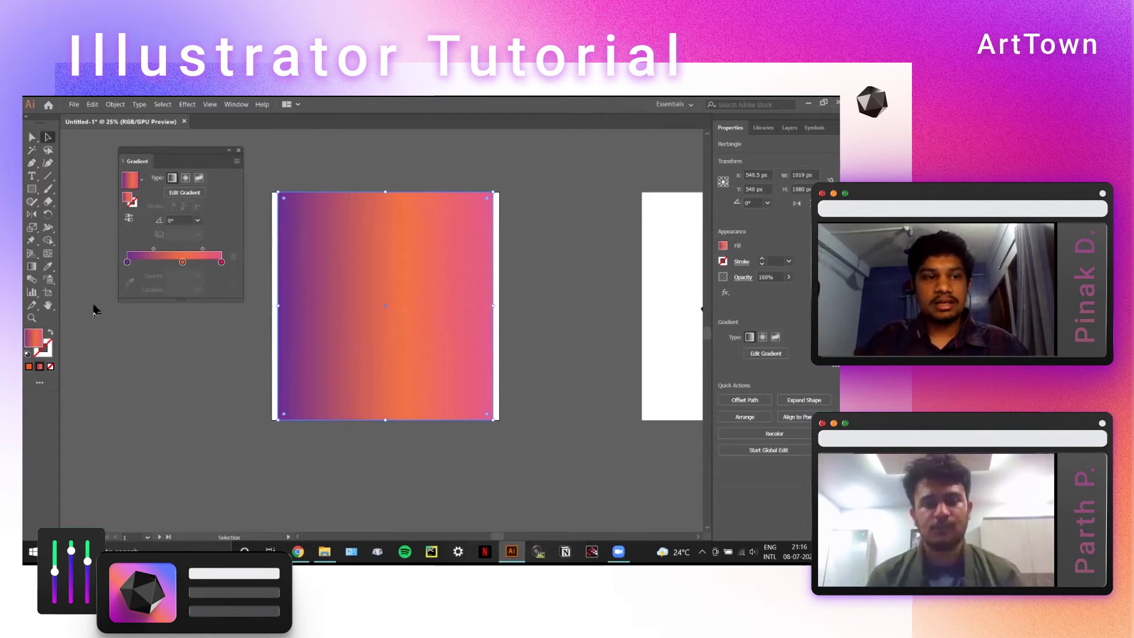
left_click(30, 267)
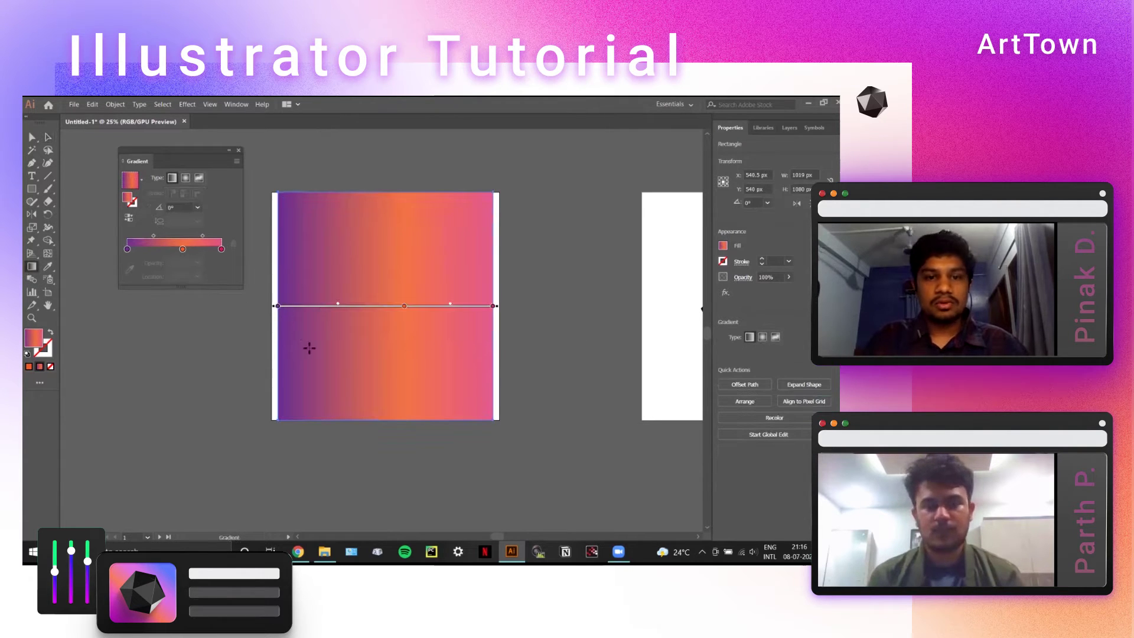
left_click_drag(387, 424, 387, 189)
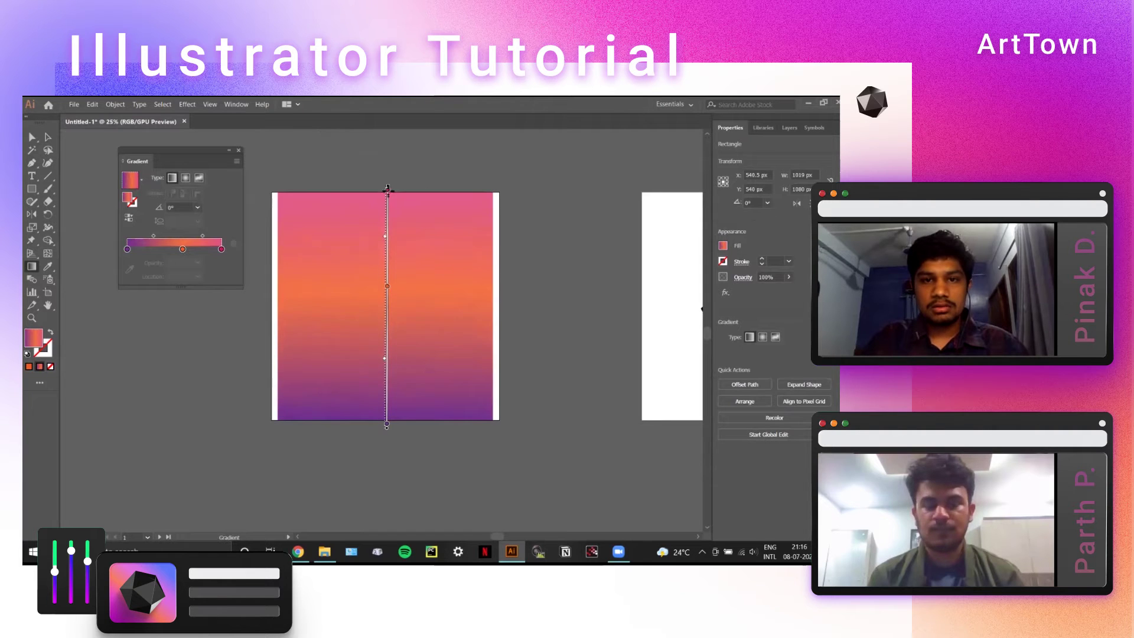
Redraw the linear gradient diagonally from the rectangle's lower-left area past its upper-right corner at about 45°
mouse_move(306, 392)
left_mouse_down()
mouse_move(507, 183)
mouse_move(500, 191)
left_mouse_up()
left_click(48, 137)
left_click_drag(399, 377, 424, 322)
left_click_drag(316, 325, 378, 373)
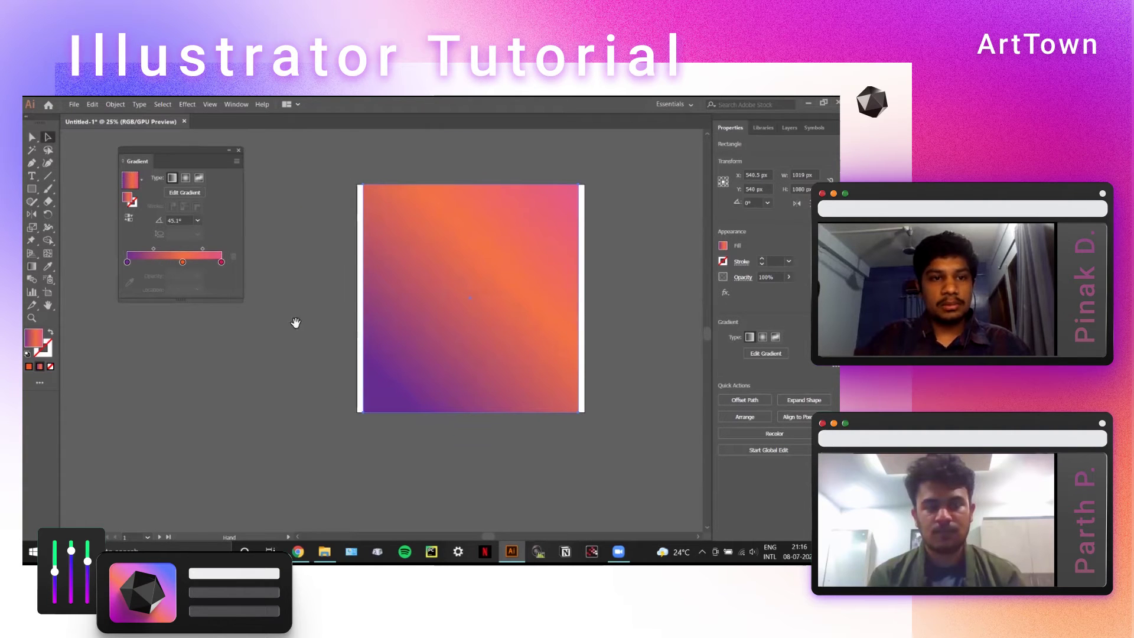
key("v")
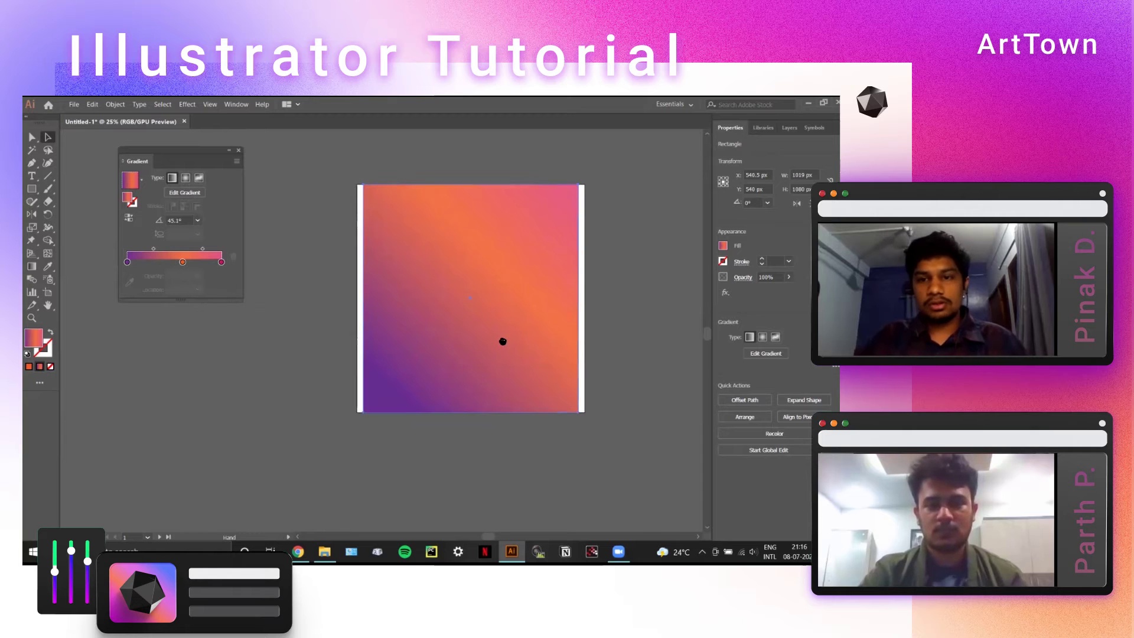
Move the gradient rectangle down and to the right so that it sits partly off its artboard
left_click_drag(504, 343, 399, 333)
left_click_drag(348, 300, 476, 362)
left_click_drag(516, 363, 473, 377)
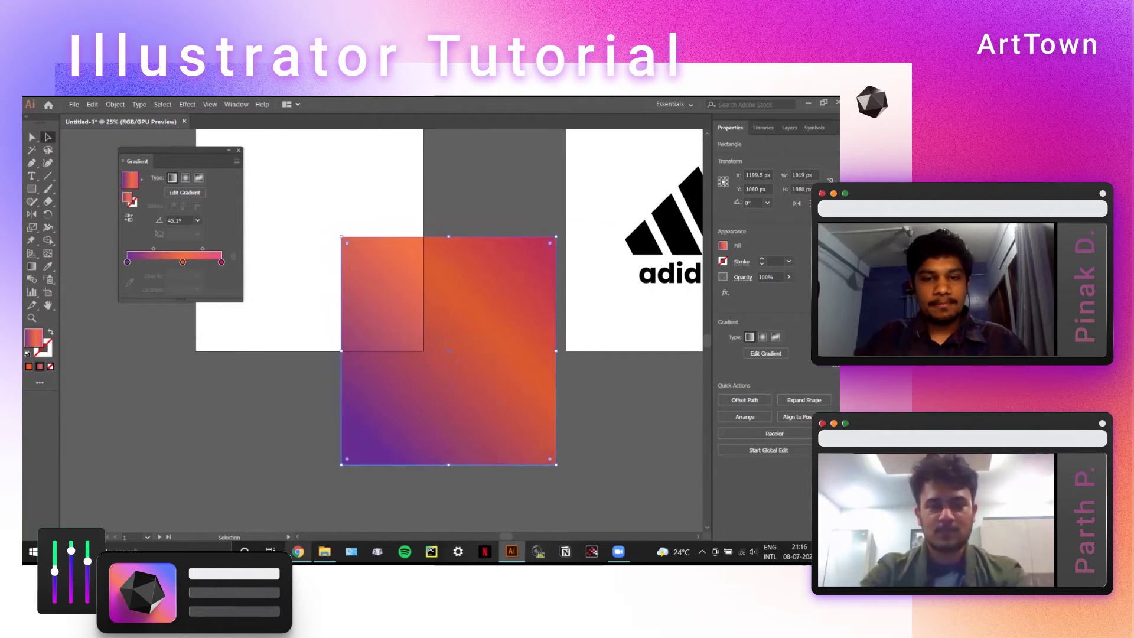
Switch to Chrome and change the Google Images search from the Twitter logo to "insta logo"
mouse_move(299, 550)
left_click(306, 516)
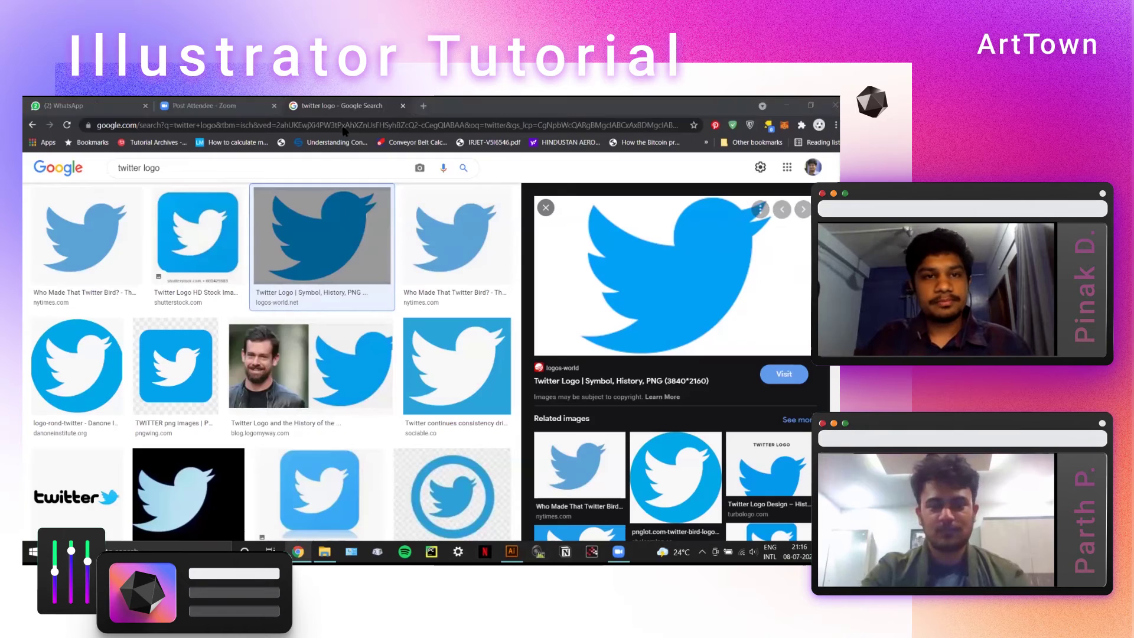
double_click(143, 169)
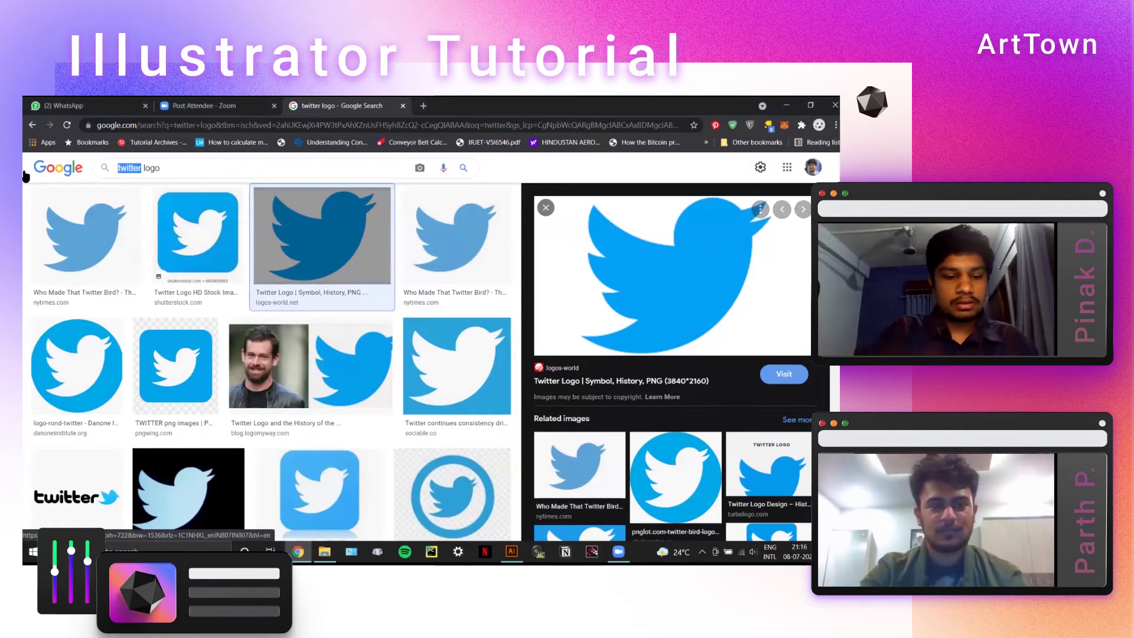
type("insta")
key("Return")
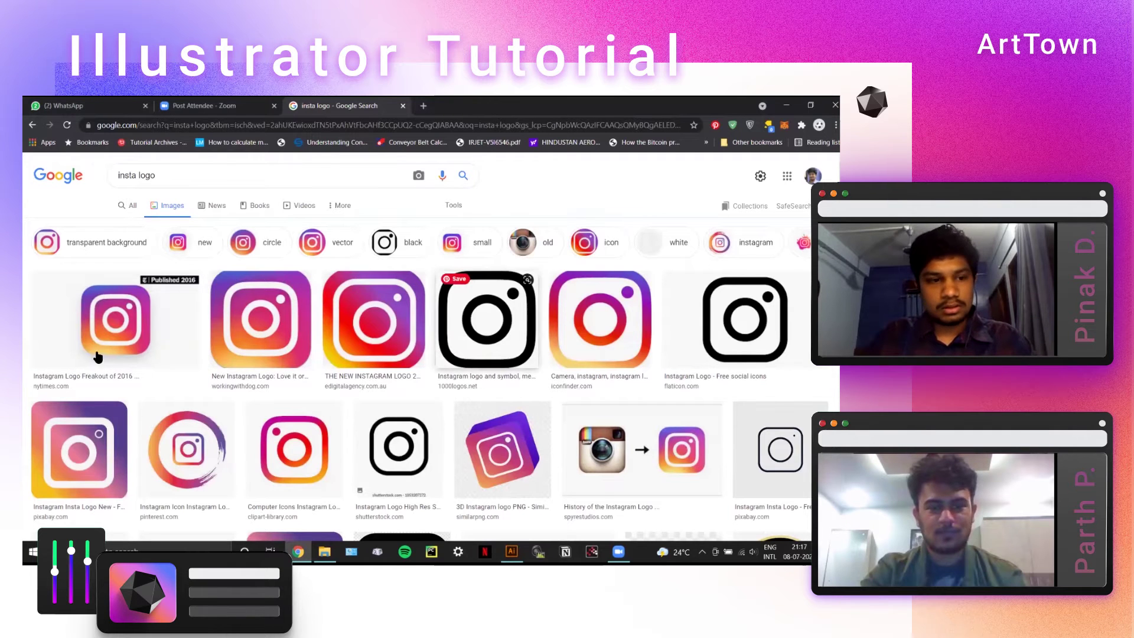
Open the New York Times Instagram logo result and copy its image
left_click(127, 328)
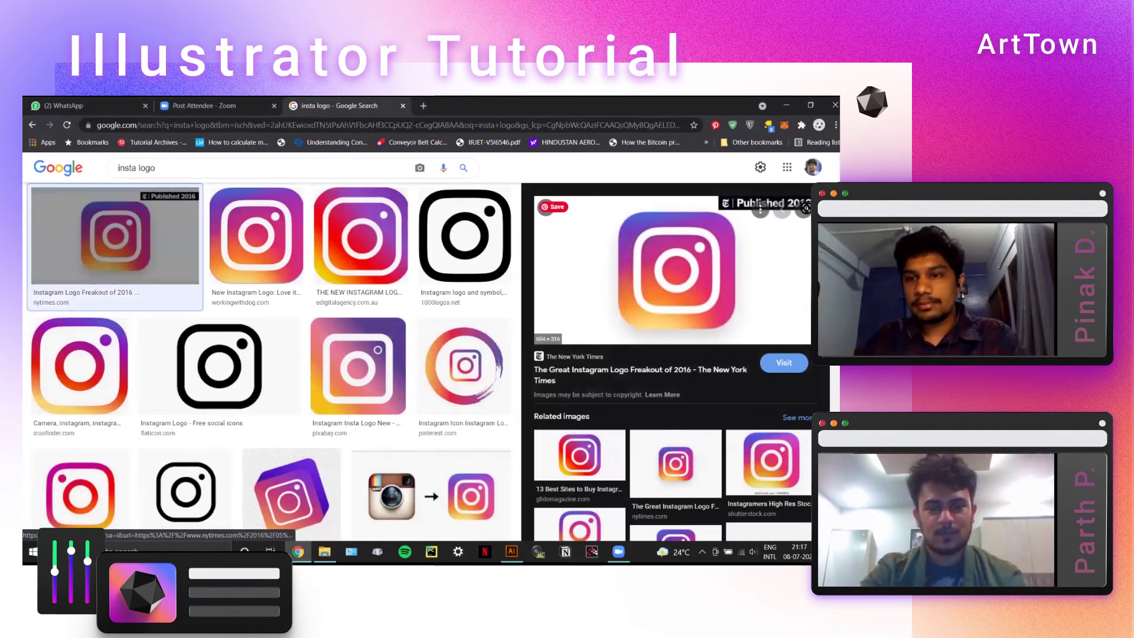
right_click(675, 284)
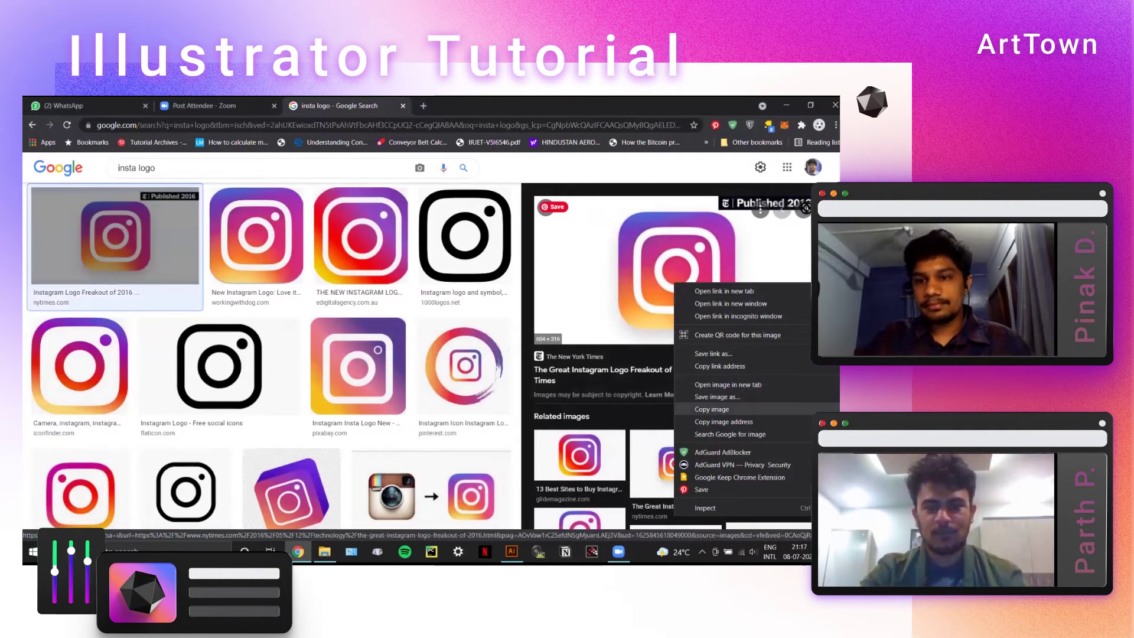
left_click(712, 410)
Switch to Illustrator, paste the copied Instagram logo and move it onto the empty canvas below and left of the gradient rectangle
left_click(512, 551)
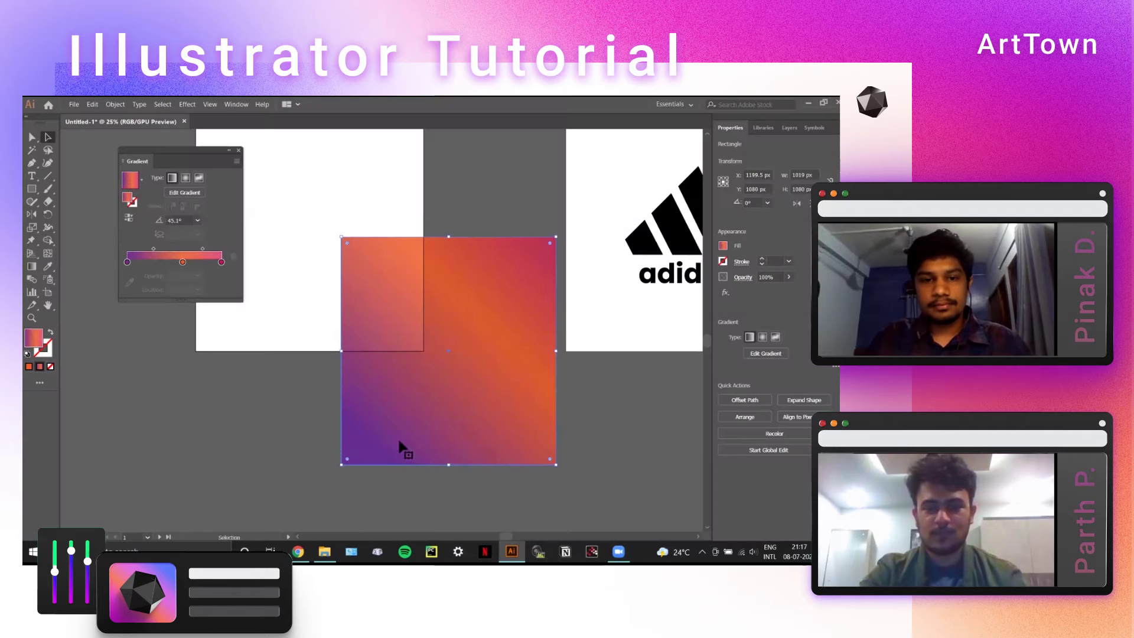
left_click(290, 440)
key("ctrl+v")
left_click_drag(313, 394, 403, 276)
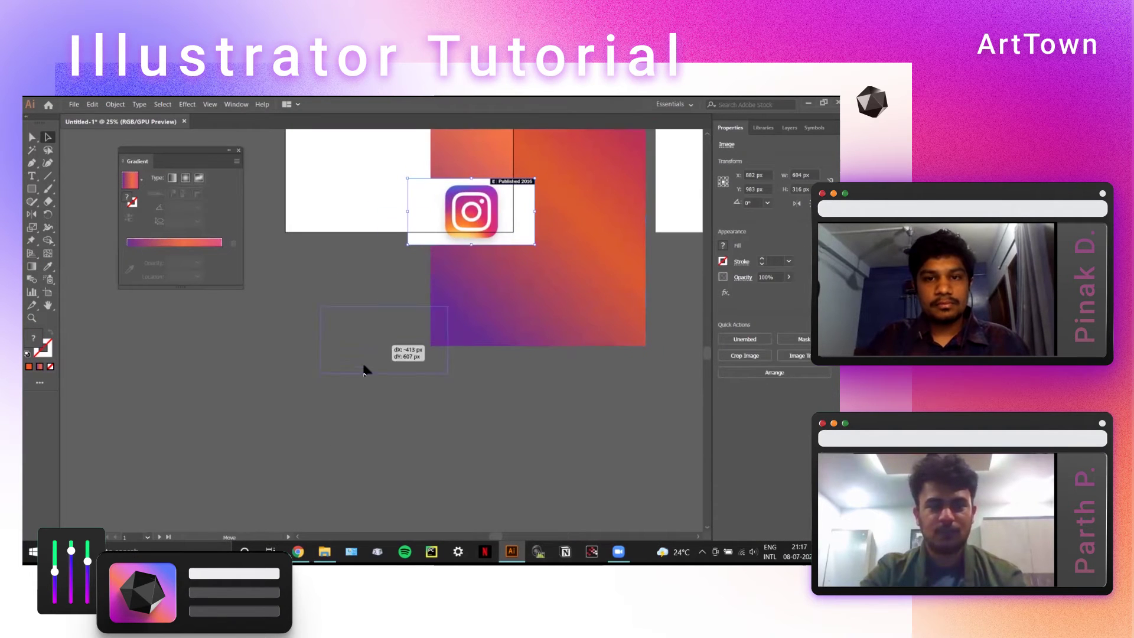